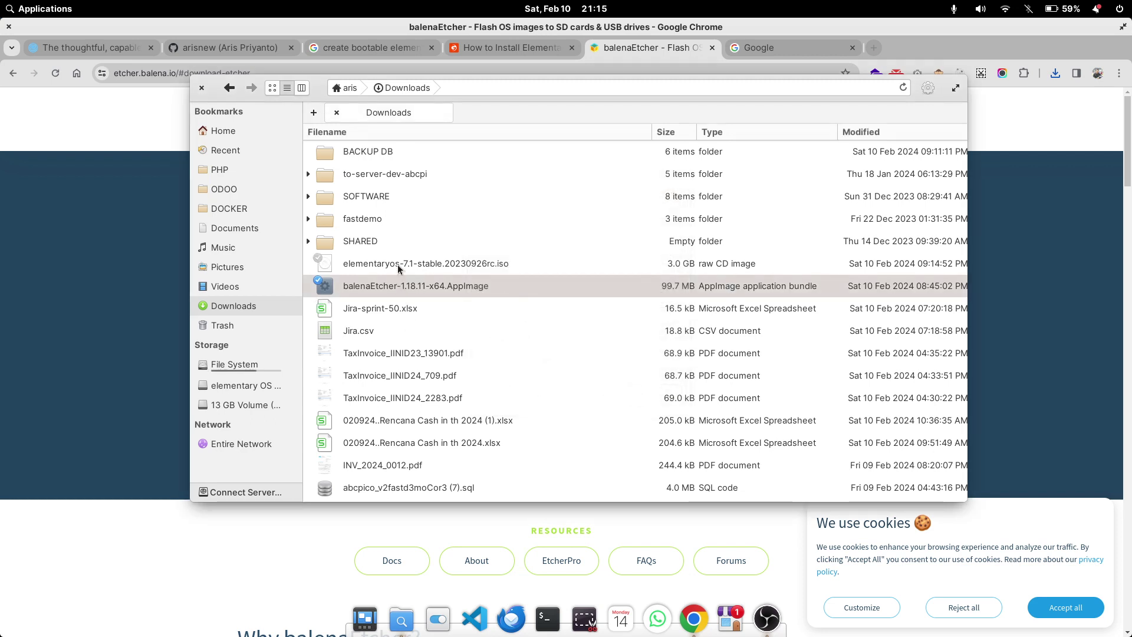
Run balenaEtcher-1.18.11-x64.AppImage from the Downloads folder
{"action": "right_click", "coordinate": [387, 288]}
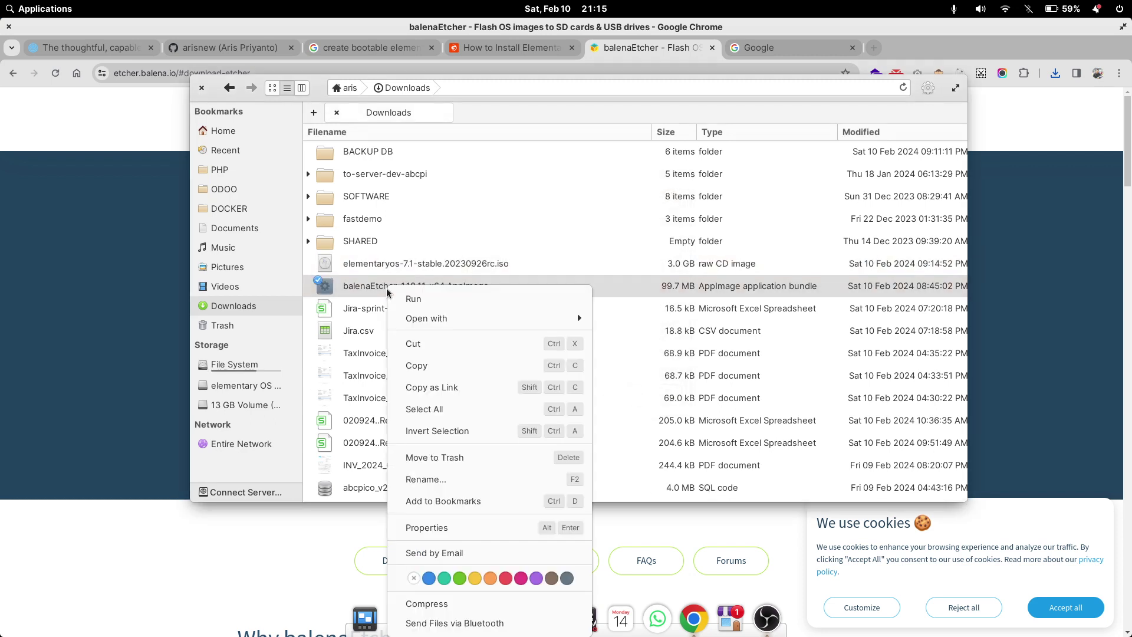
{"action": "left_click", "coordinate": [436, 299]}
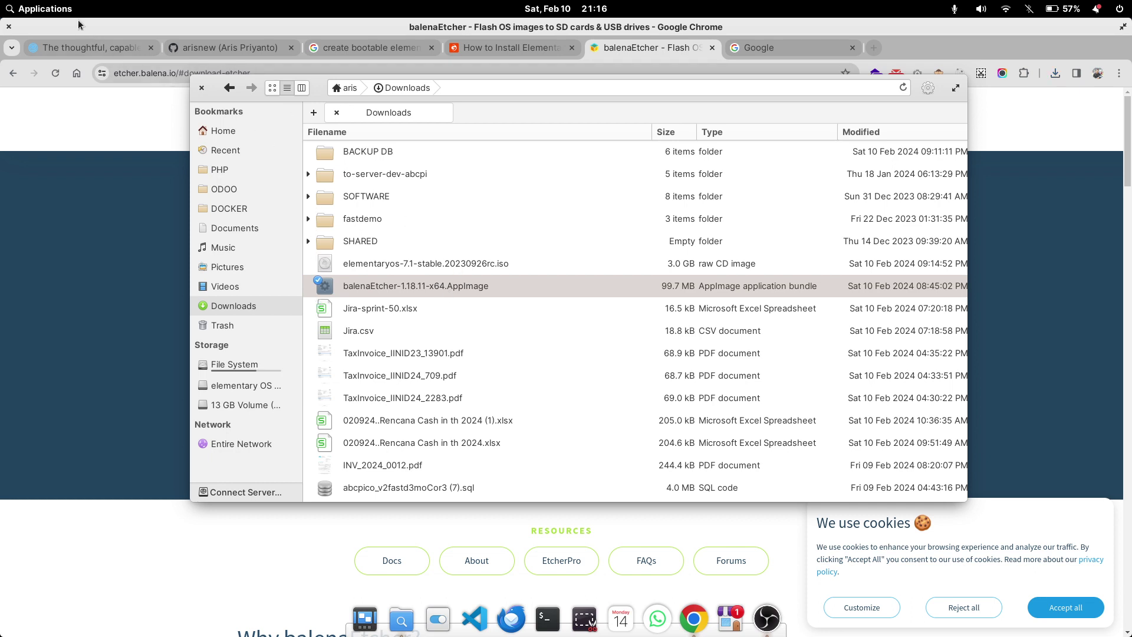
{"action": "left_click", "coordinate": [46, 8]}
{"action": "type", "text": "TERM"}
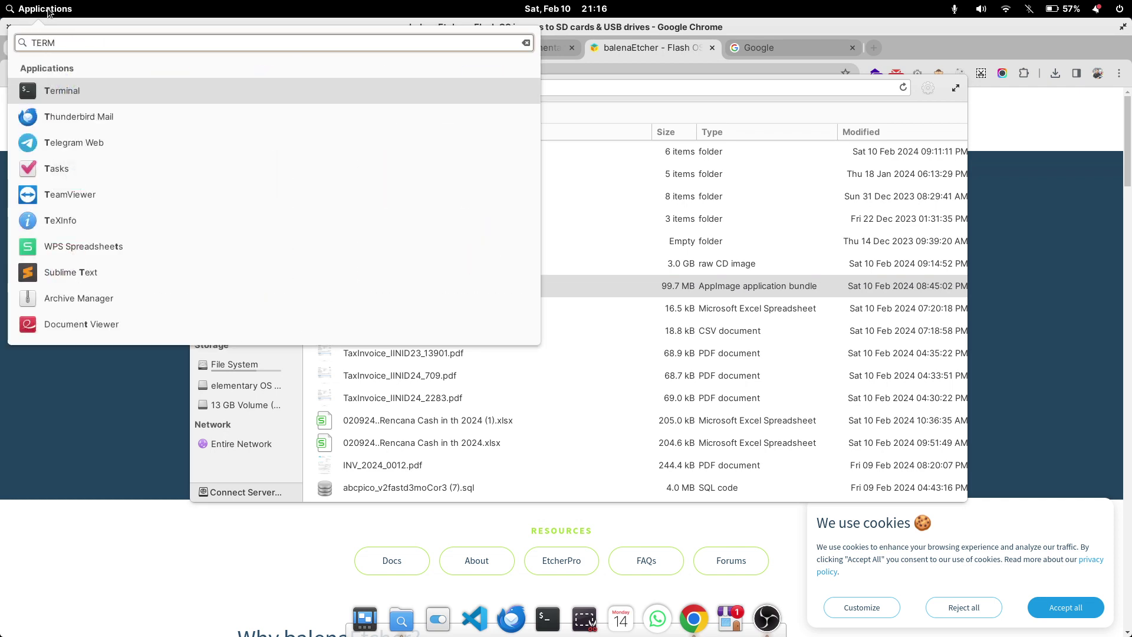
{"action": "left_click", "coordinate": [170, 8]}
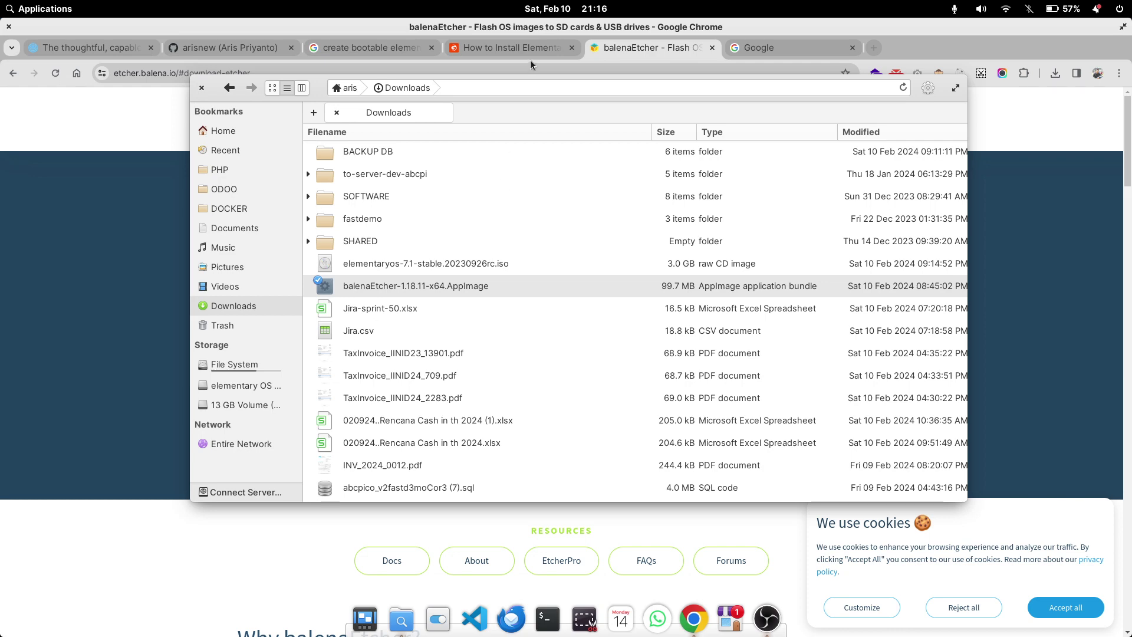
{"action": "key", "text": "Escape"}
Close the Gcore guide, balenaEtcher and Google tabs, and close the Chrome window
{"action": "left_click", "coordinate": [556, 46]}
{"action": "left_click", "coordinate": [570, 52]}
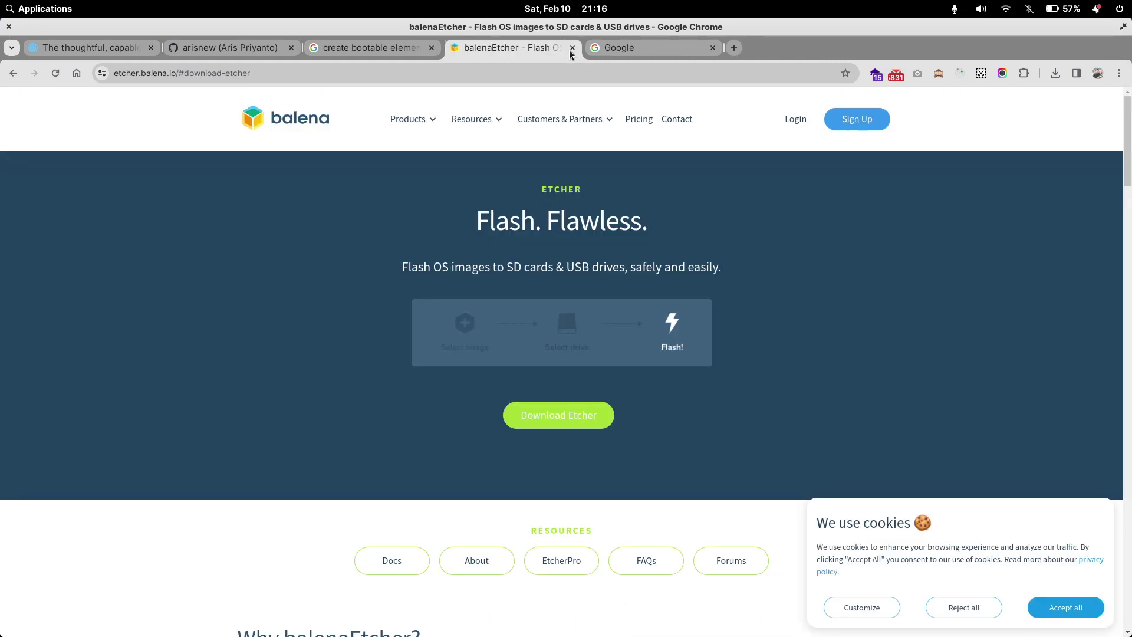
{"action": "left_click", "coordinate": [570, 48]}
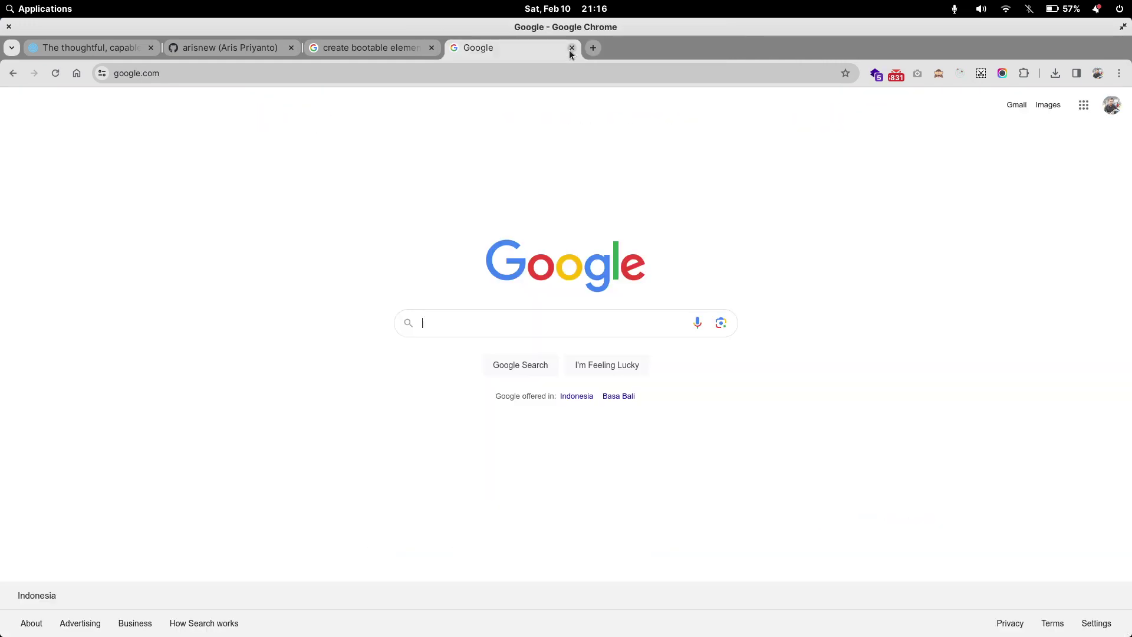
{"action": "left_click", "coordinate": [571, 50]}
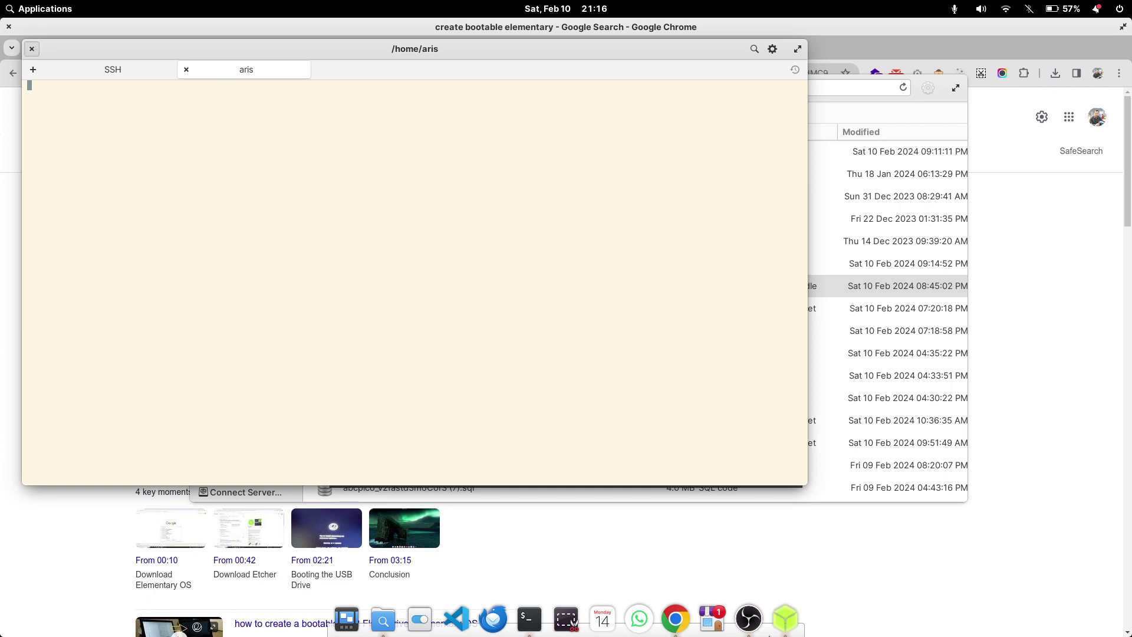
{"action": "left_click", "coordinate": [676, 619]}
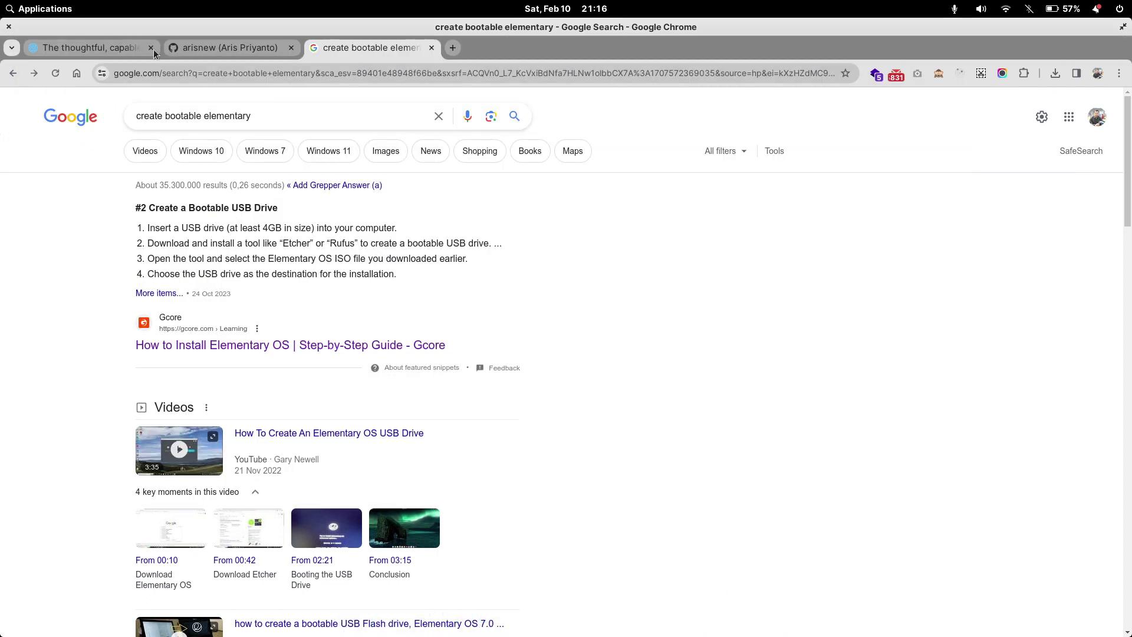
{"action": "left_click", "coordinate": [8, 27]}
Load elementaryos-7.1-stable.20230926rc.iso from the Downloads folder into balenaEtcher as the image to flash
{"action": "left_click_drag", "start_coordinate": [487, 190], "coordinate": [569, 118]}
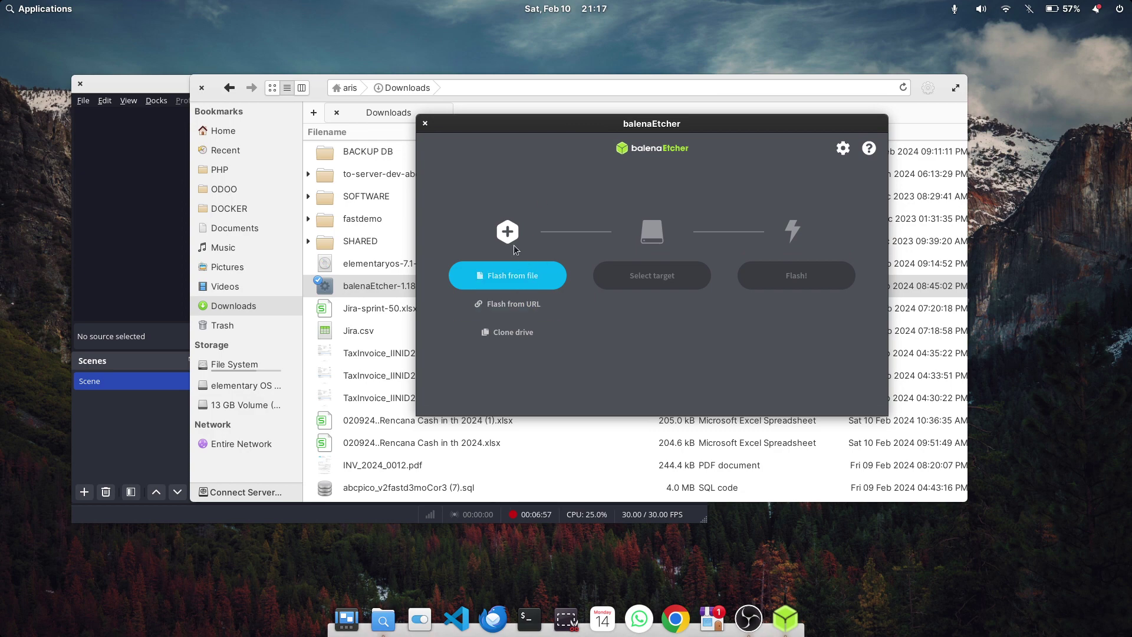
{"action": "left_click_drag", "start_coordinate": [602, 124], "coordinate": [562, 115]}
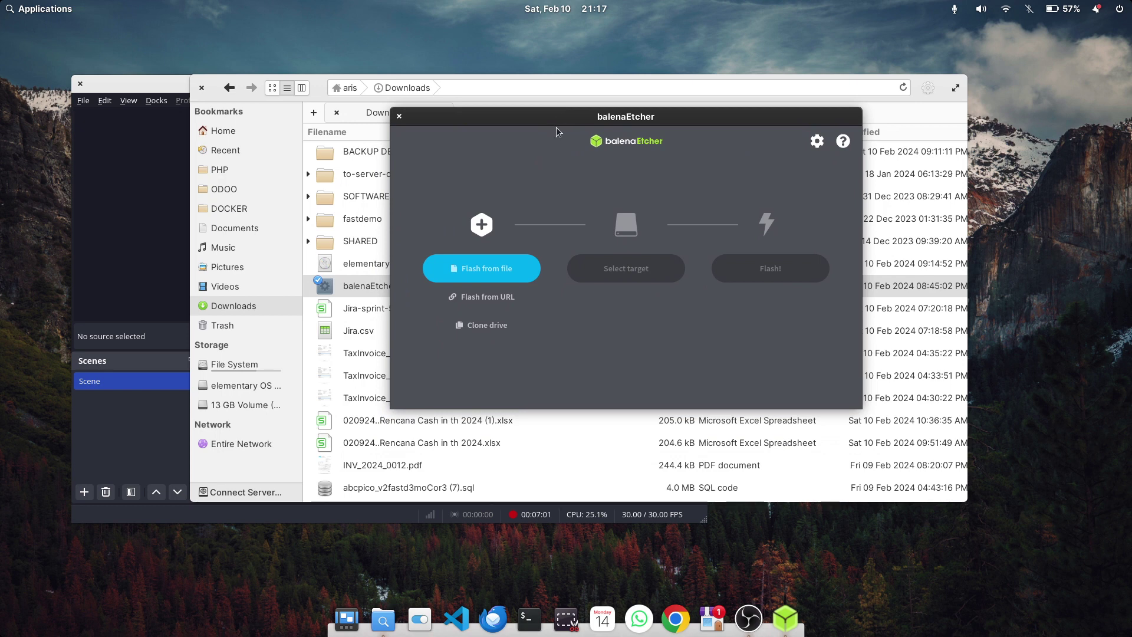
{"action": "left_click", "coordinate": [511, 278]}
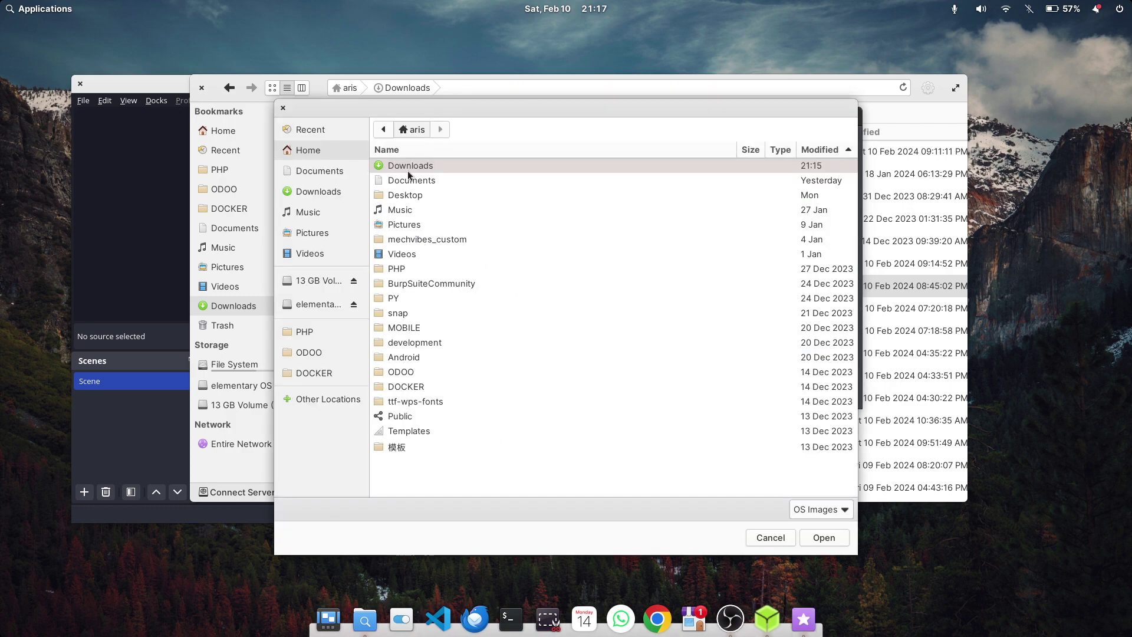
{"action": "double_click", "coordinate": [406, 174]}
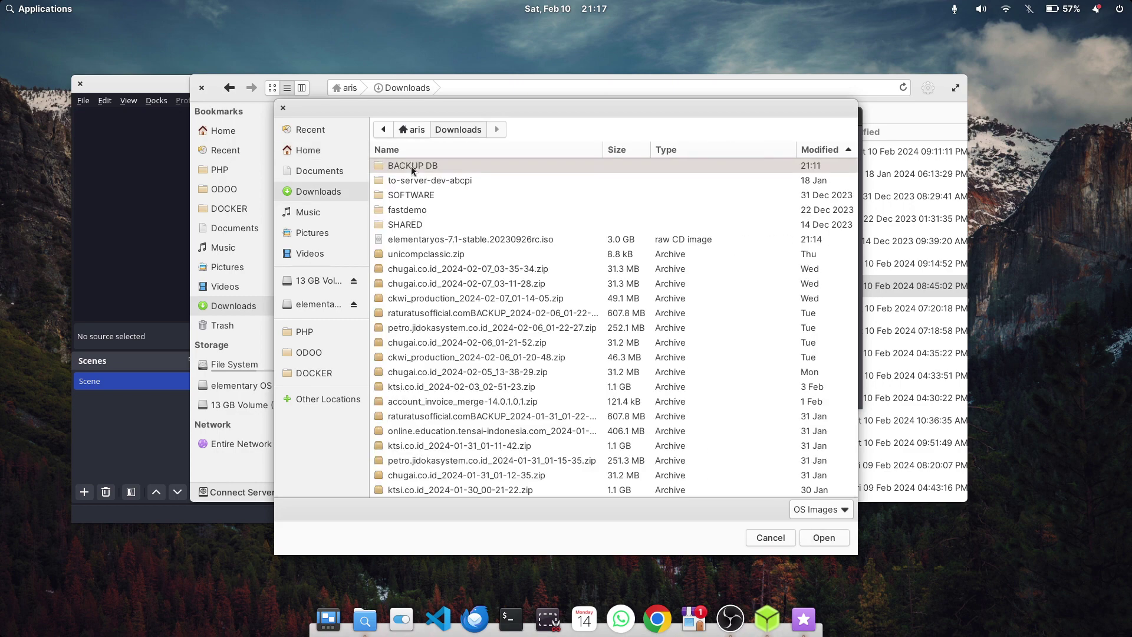
{"action": "left_click", "coordinate": [449, 240]}
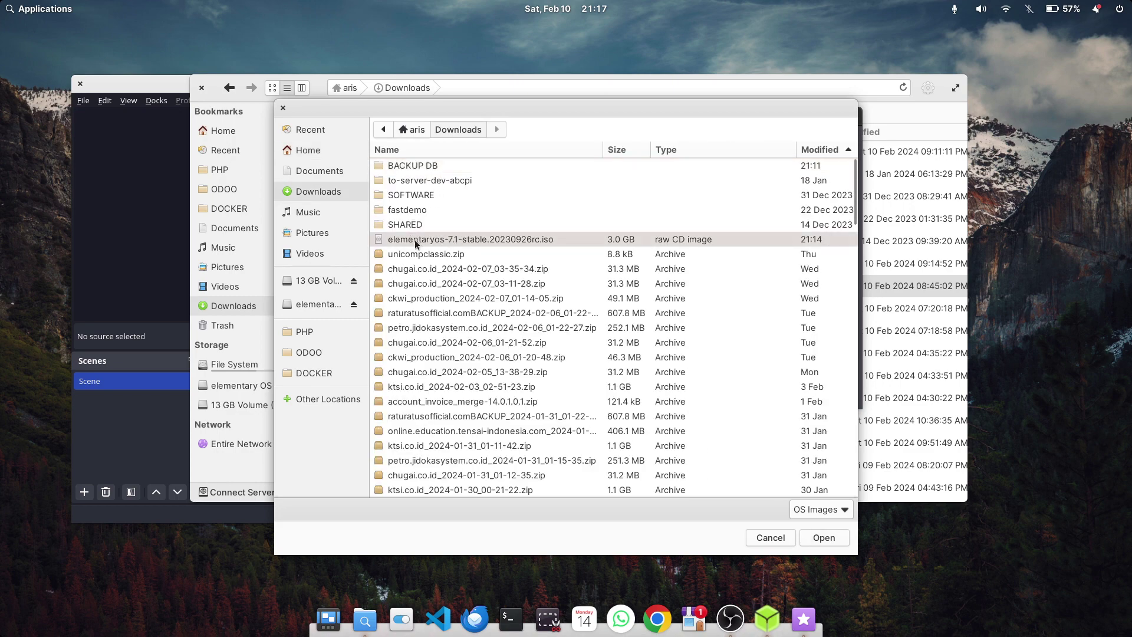
{"action": "double_click", "coordinate": [472, 241]}
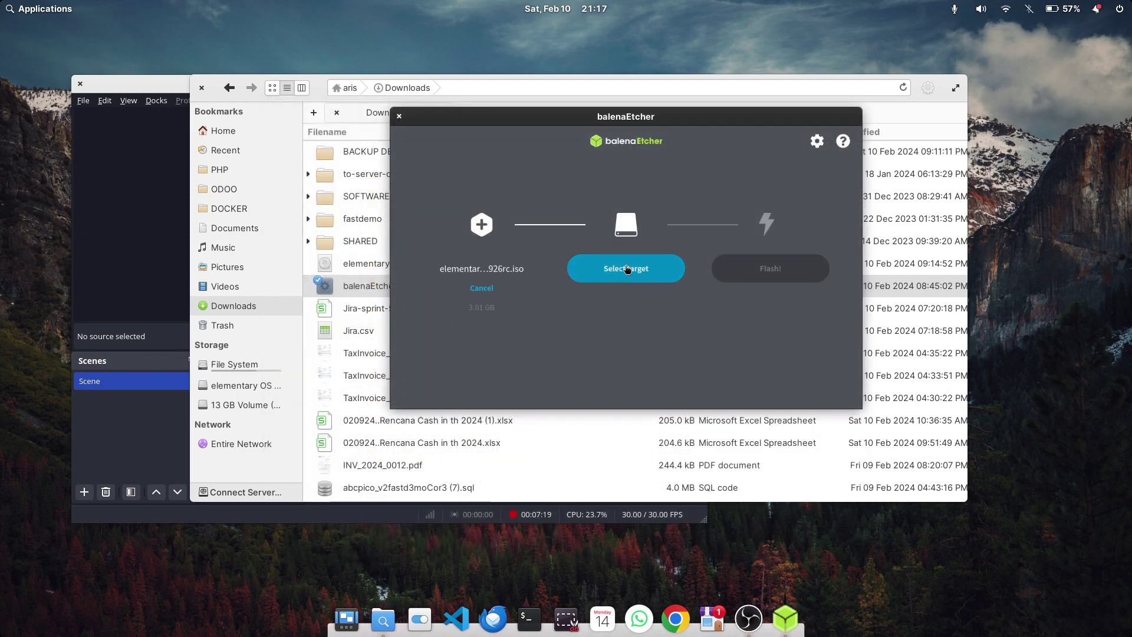
Reveal the hidden drives in the target list and select the 15.5 GB DataTraveler 3.0 at /dev/sdc as target
{"action": "left_click", "coordinate": [627, 270]}
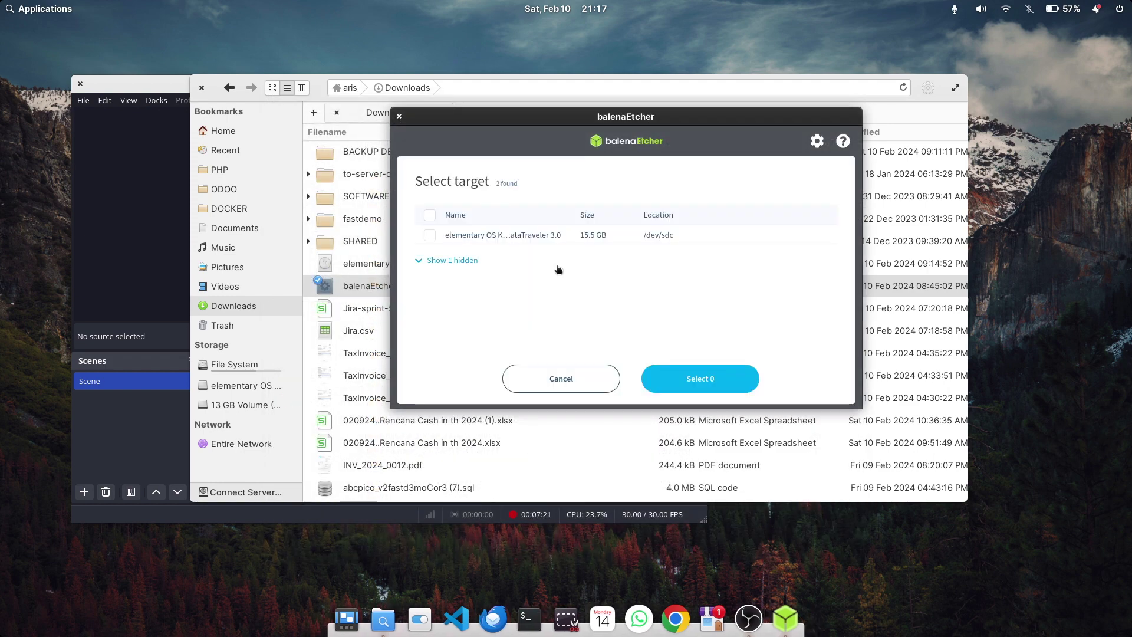
{"action": "left_click", "coordinate": [427, 260]}
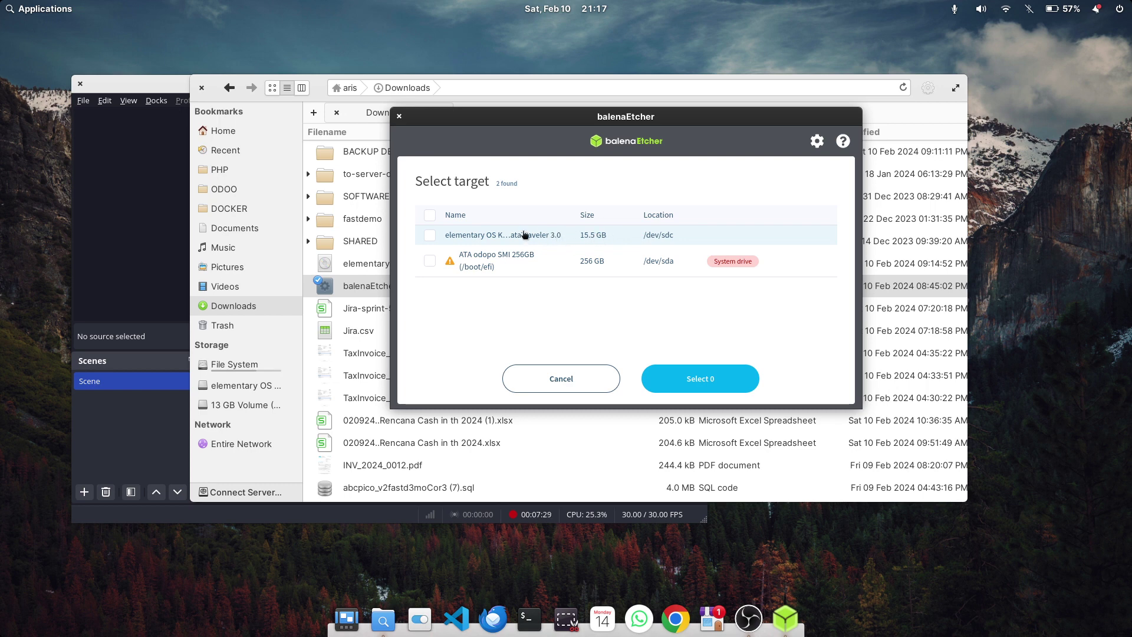
{"action": "left_click", "coordinate": [431, 236]}
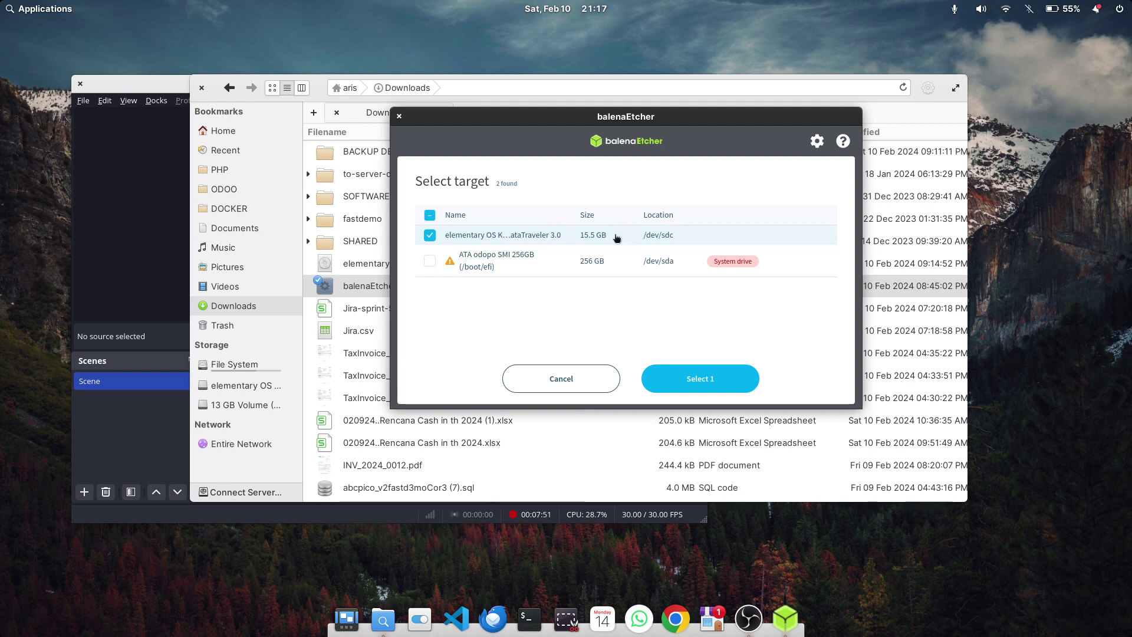
{"action": "left_click", "coordinate": [703, 388]}
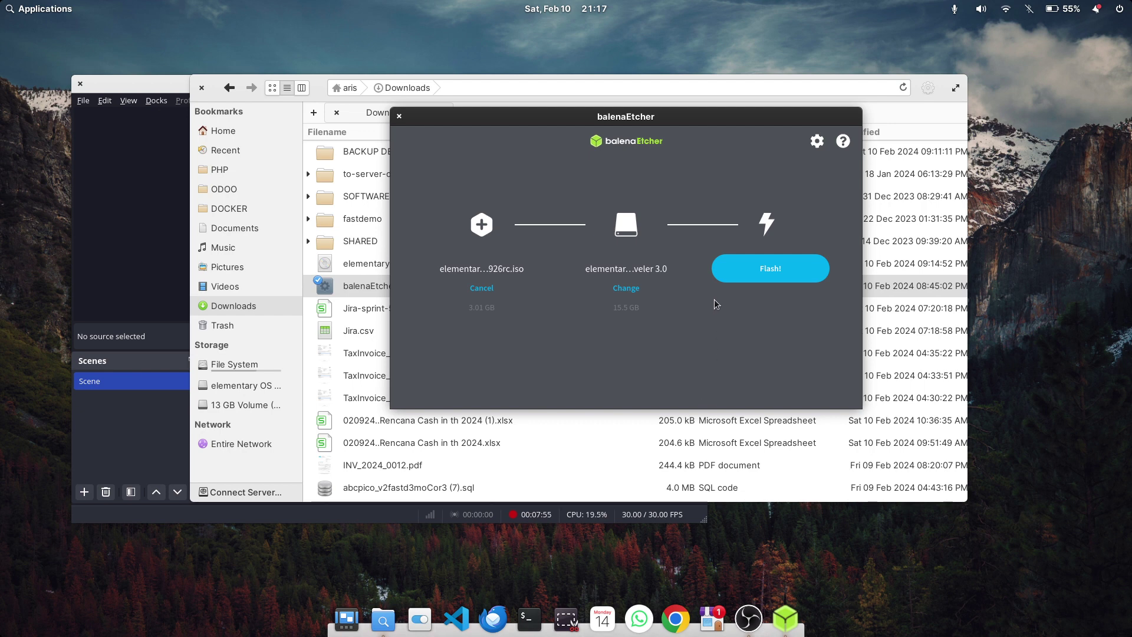
Start flashing the image to the USB drive and authenticate with the account password
{"action": "left_click", "coordinate": [774, 278]}
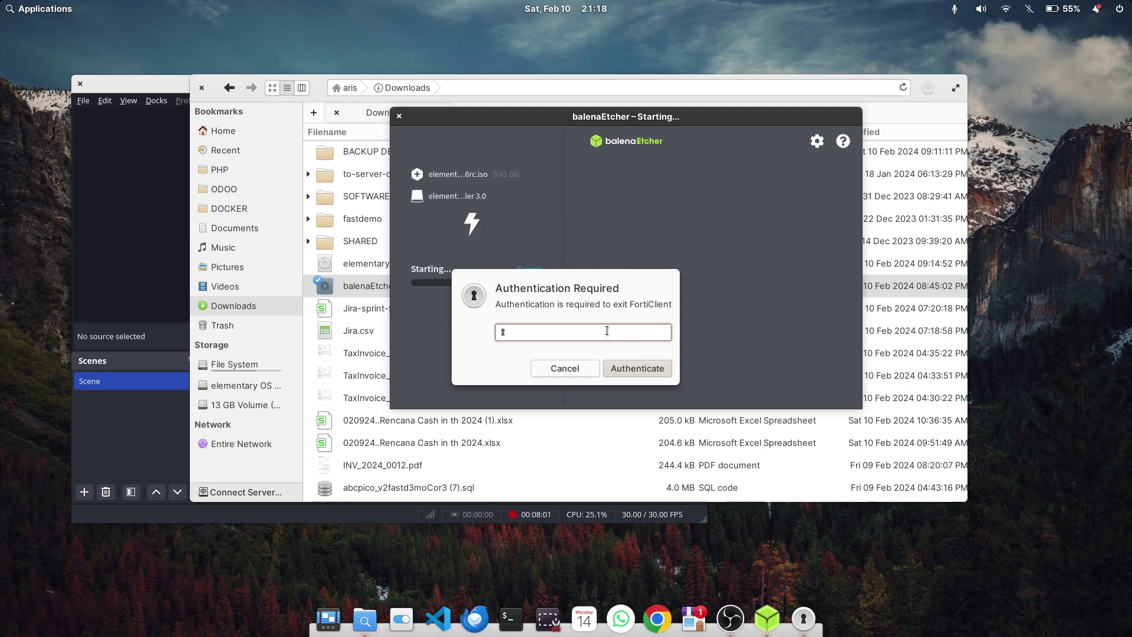
{"action": "type", "text": "*********"}
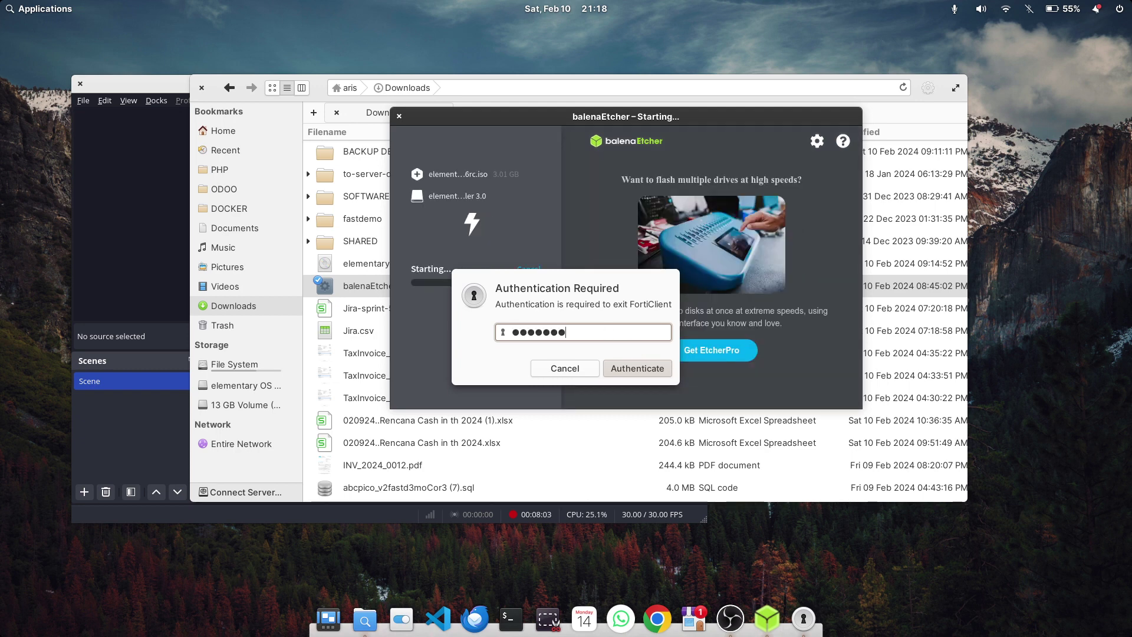
{"action": "key", "text": "Return"}
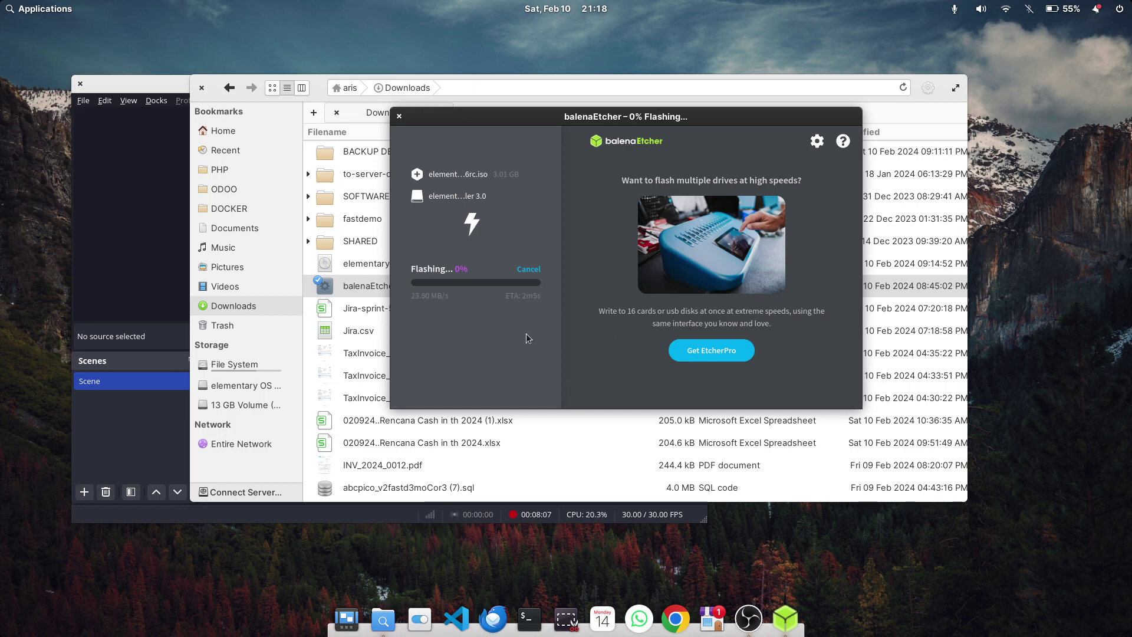
Close the file manager and arrange the OBS and balenaEtcher windows side by side, keeping the flashing progress in view
{"action": "left_click", "coordinate": [202, 89]}
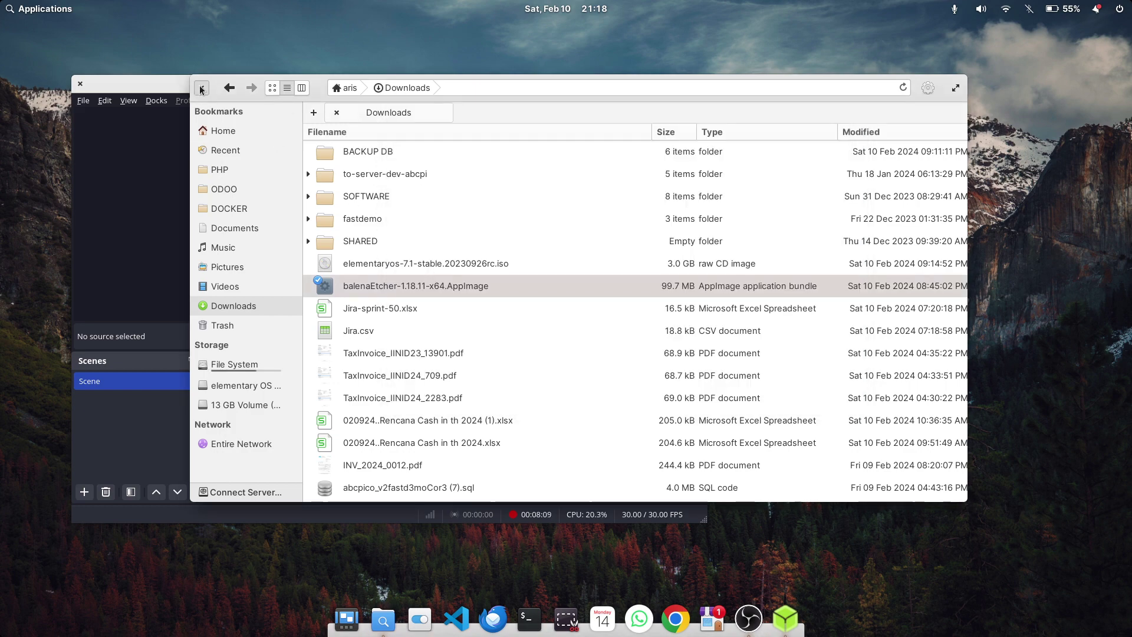
{"action": "left_click", "coordinate": [201, 89]}
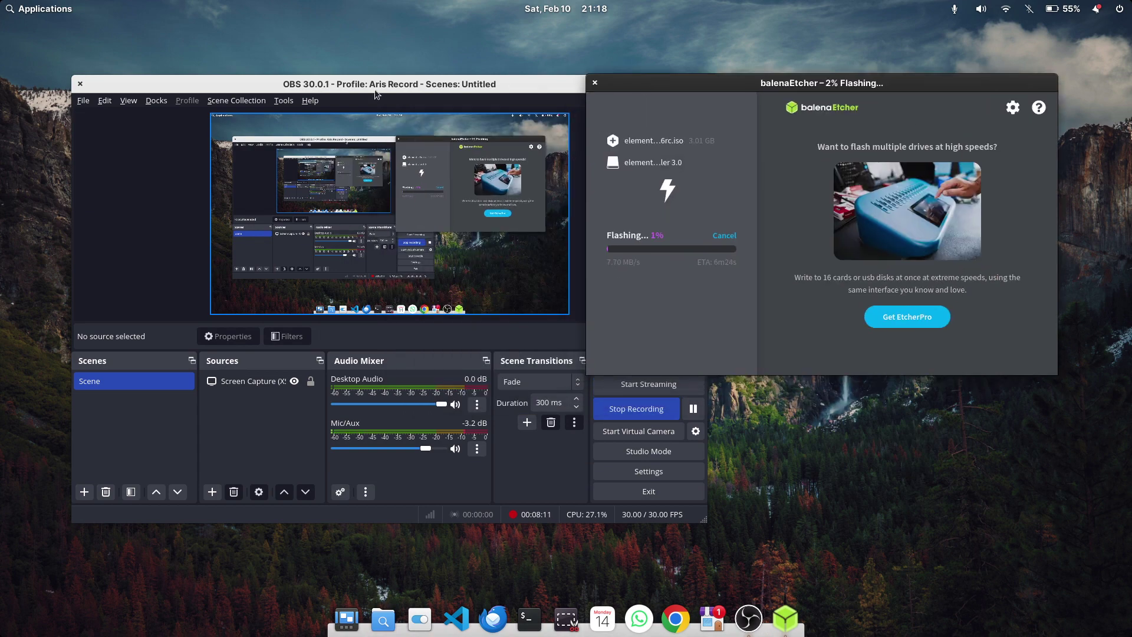
{"action": "left_click_drag", "start_coordinate": [263, 90], "coordinate": [176, 289]}
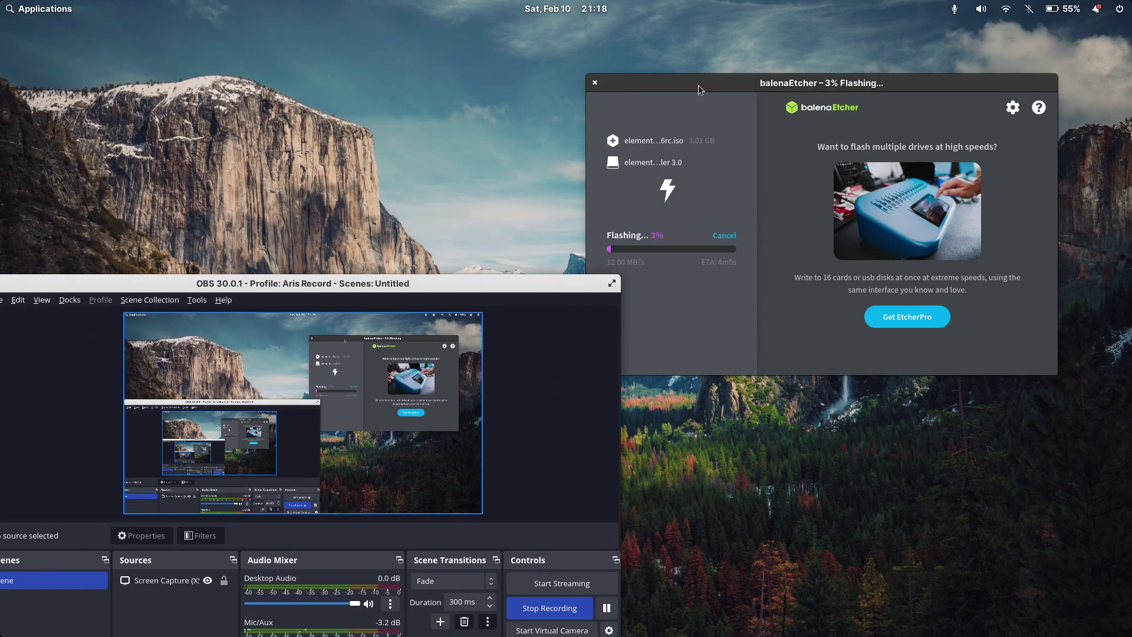
{"action": "left_click_drag", "start_coordinate": [699, 86], "coordinate": [684, 55]}
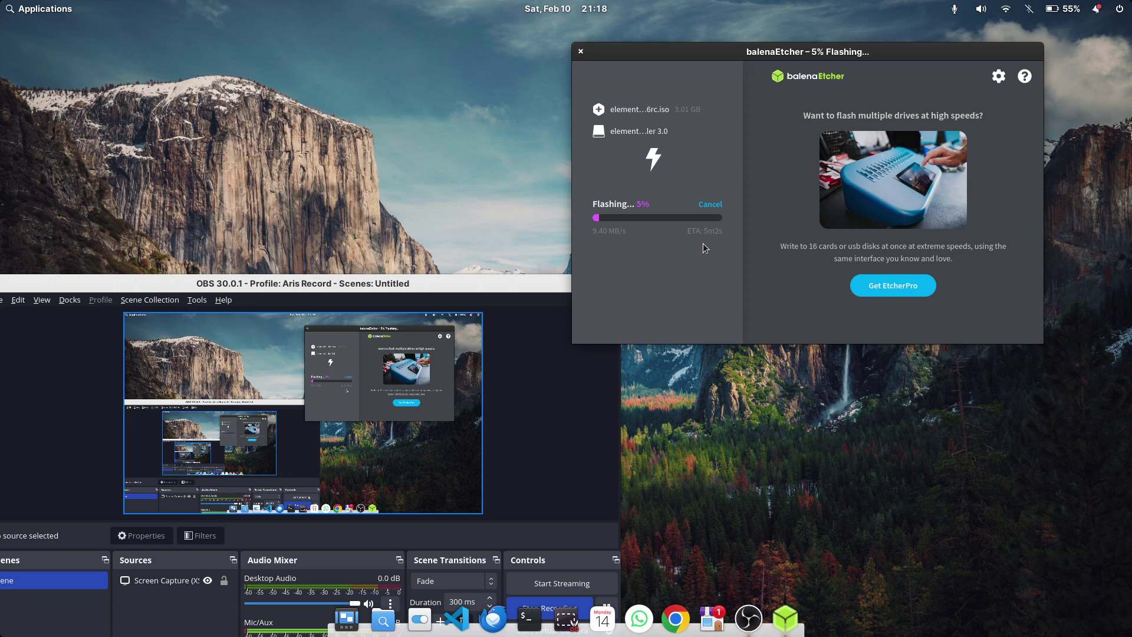
{"action": "left_click_drag", "start_coordinate": [444, 278], "coordinate": [482, 90]}
{"action": "left_click", "coordinate": [658, 415]}
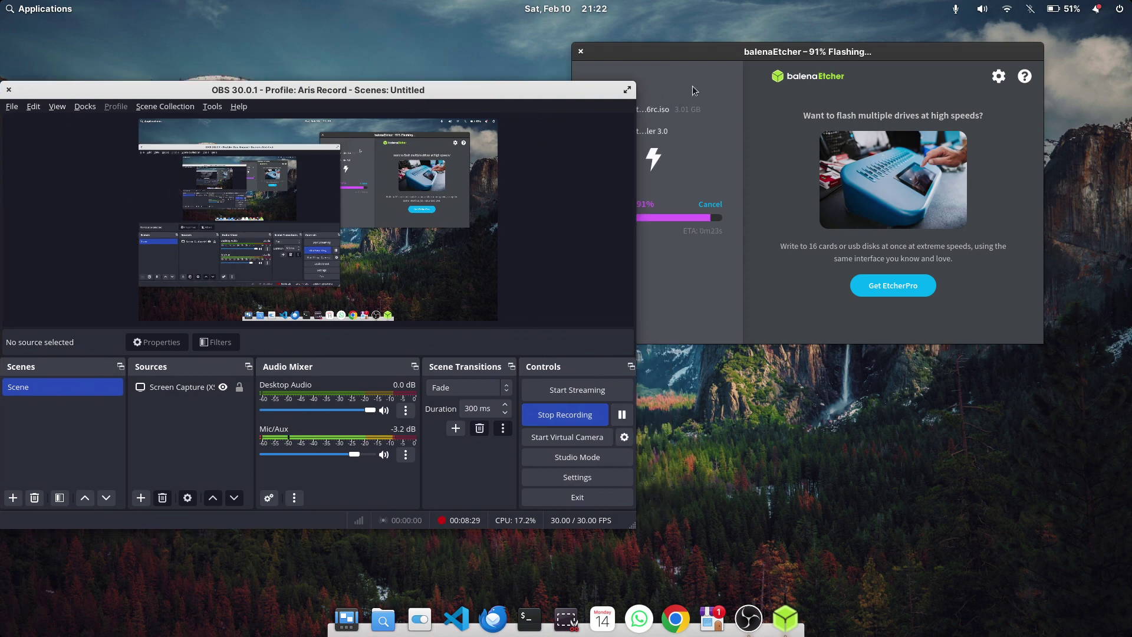
Bring the balenaEtcher window to the front and reposition it to check the flash result
{"action": "left_click", "coordinate": [692, 48]}
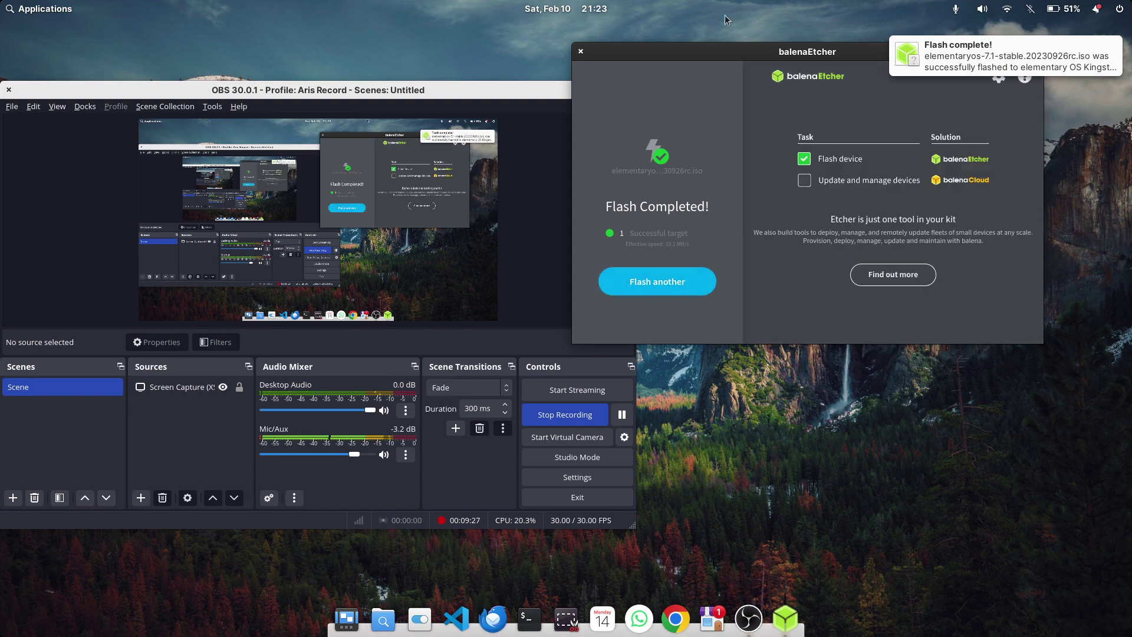
{"action": "left_click_drag", "start_coordinate": [740, 50], "coordinate": [687, 59]}
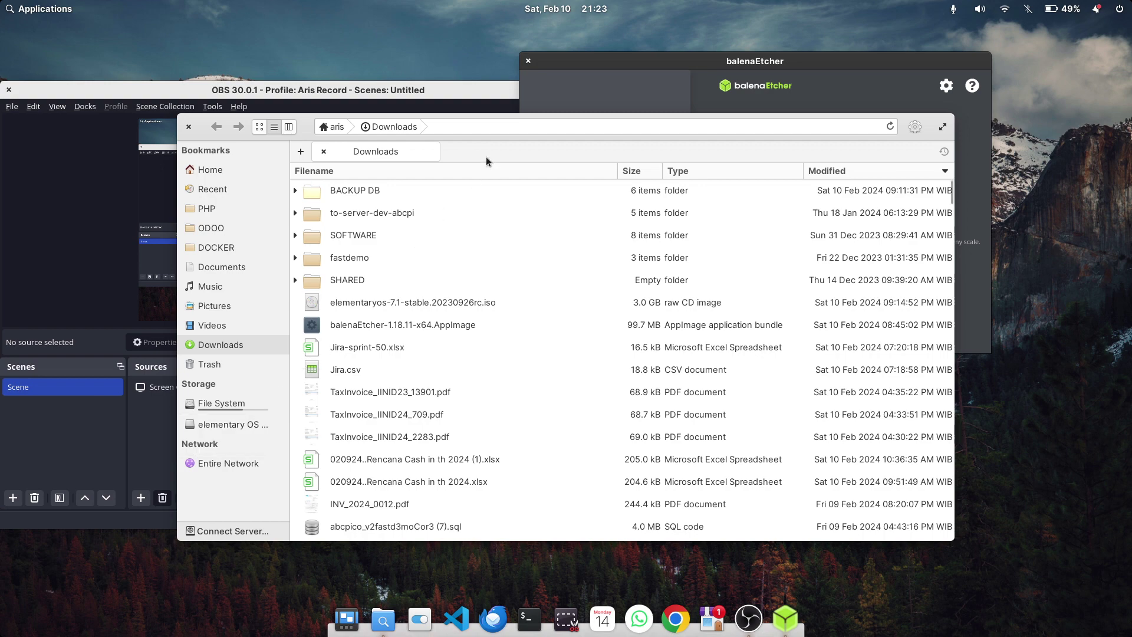
{"action": "left_click", "coordinate": [522, 83]}
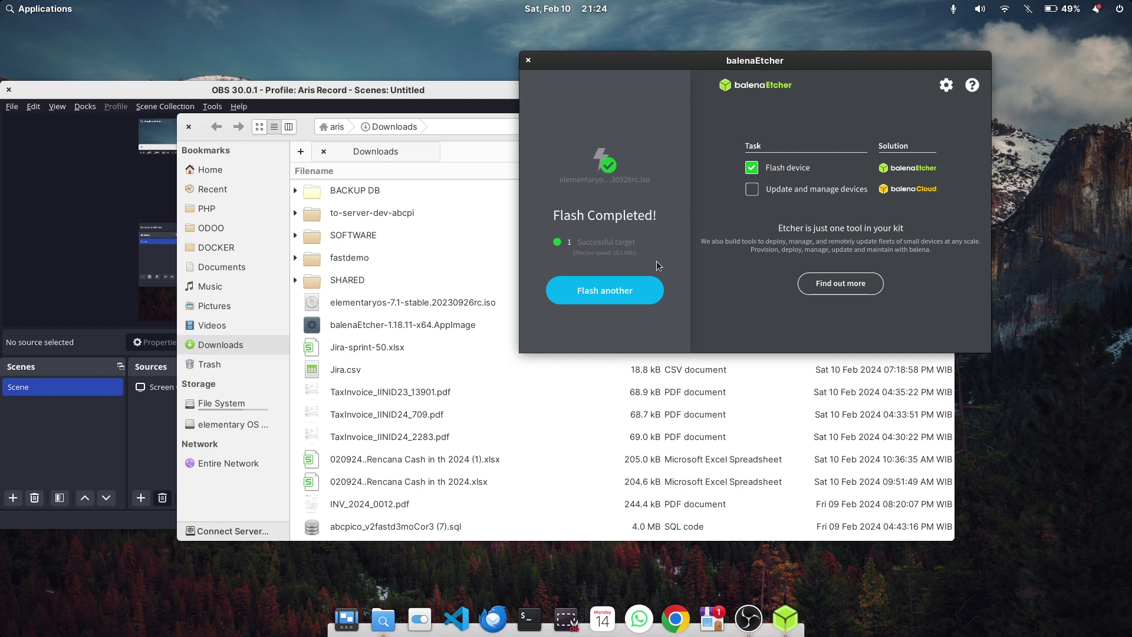
Open Chrome with the first profile and search Google for ubuntu
{"action": "left_click", "coordinate": [679, 629]}
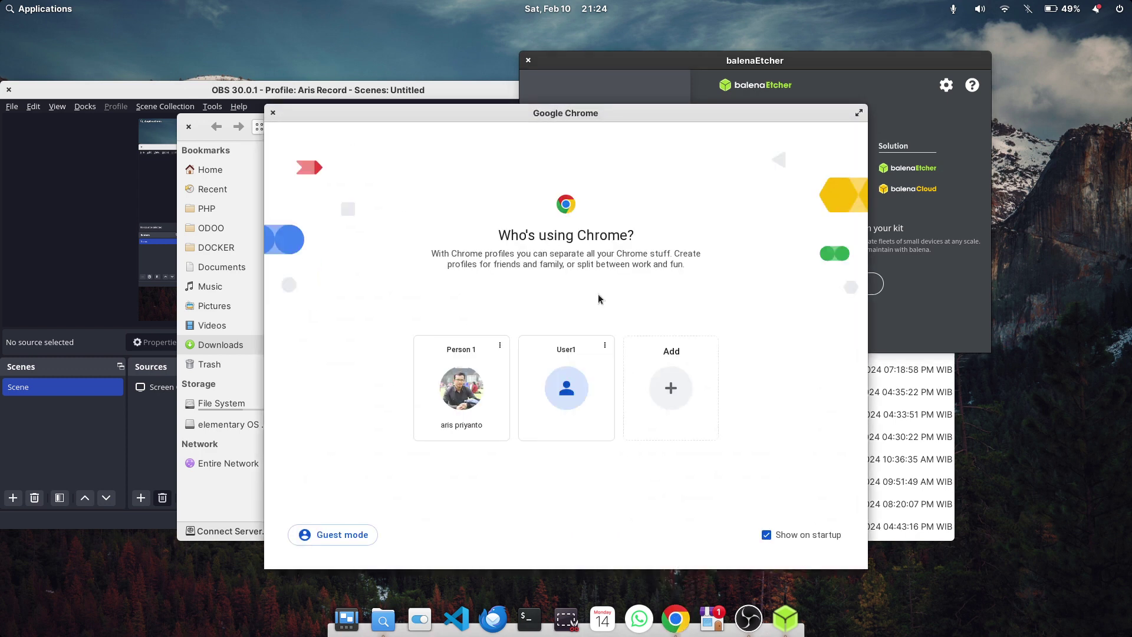
{"action": "left_click", "coordinate": [484, 380]}
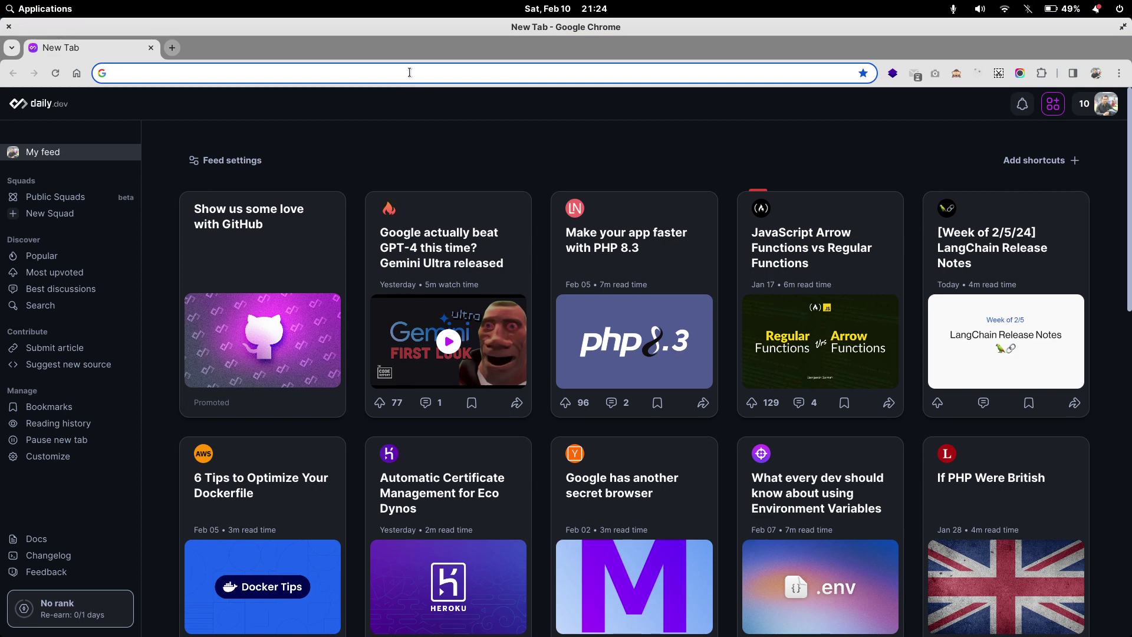
{"action": "left_click", "coordinate": [410, 72]}
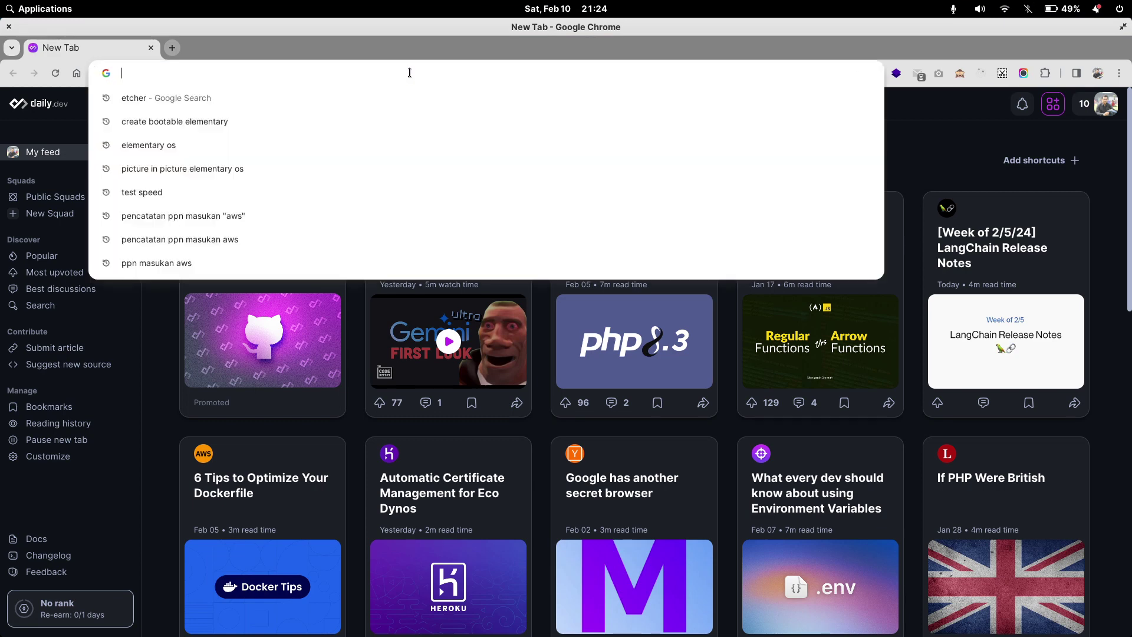
{"action": "type", "text": "ubuntu"}
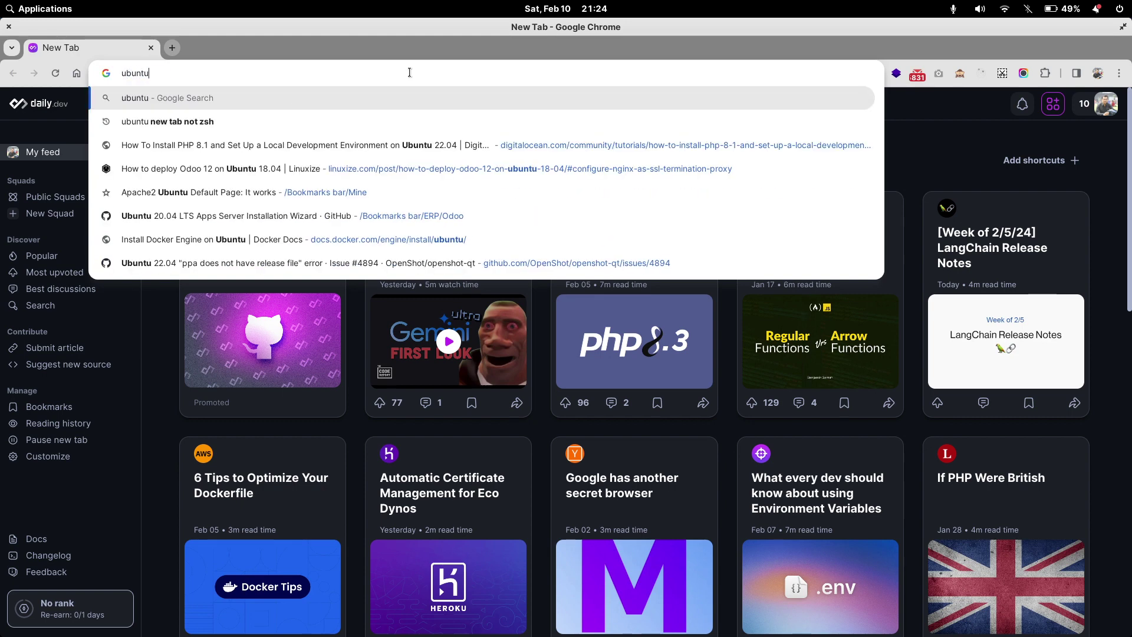
{"action": "key", "text": "Return"}
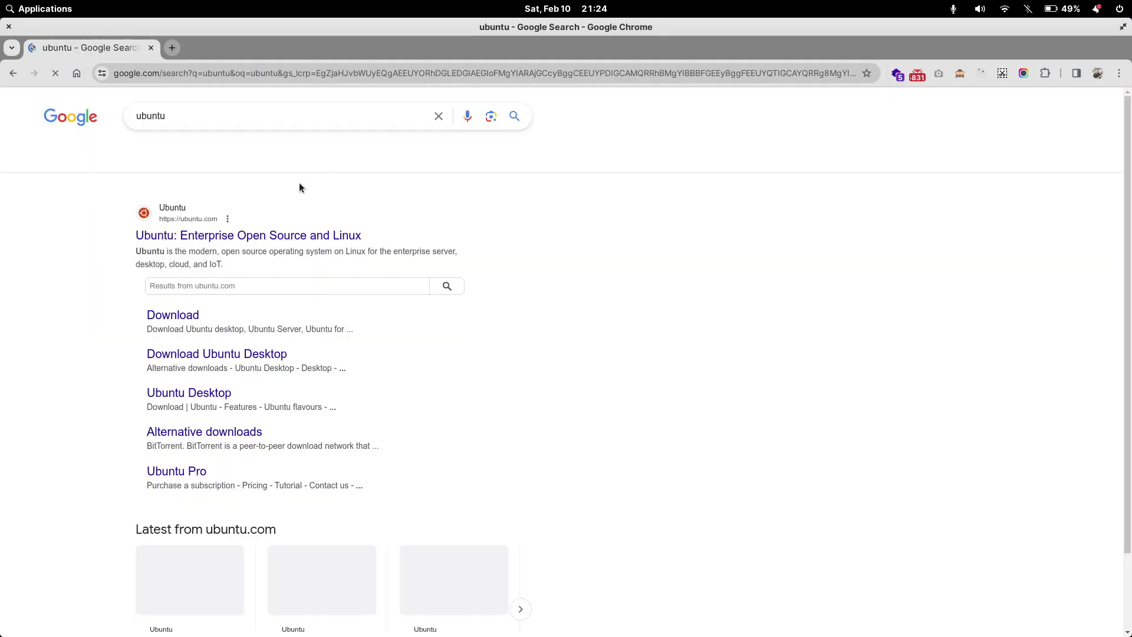
Open Ubuntu's Download page from the search results, accept all trackers and look over the page
{"action": "left_click", "coordinate": [171, 319]}
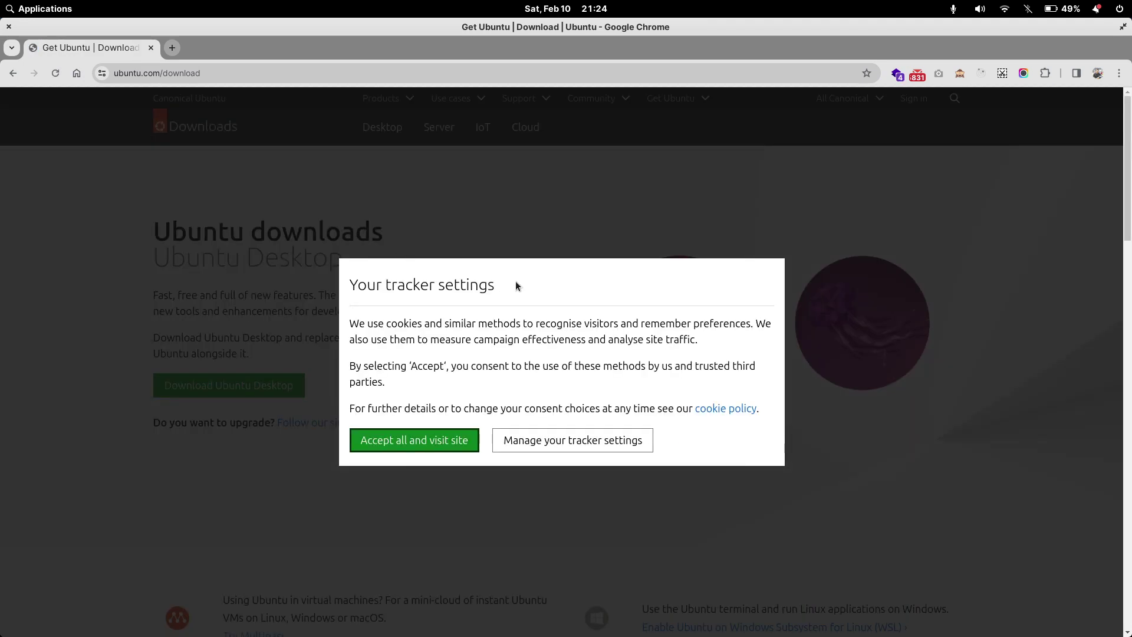
{"action": "left_click", "coordinate": [463, 446]}
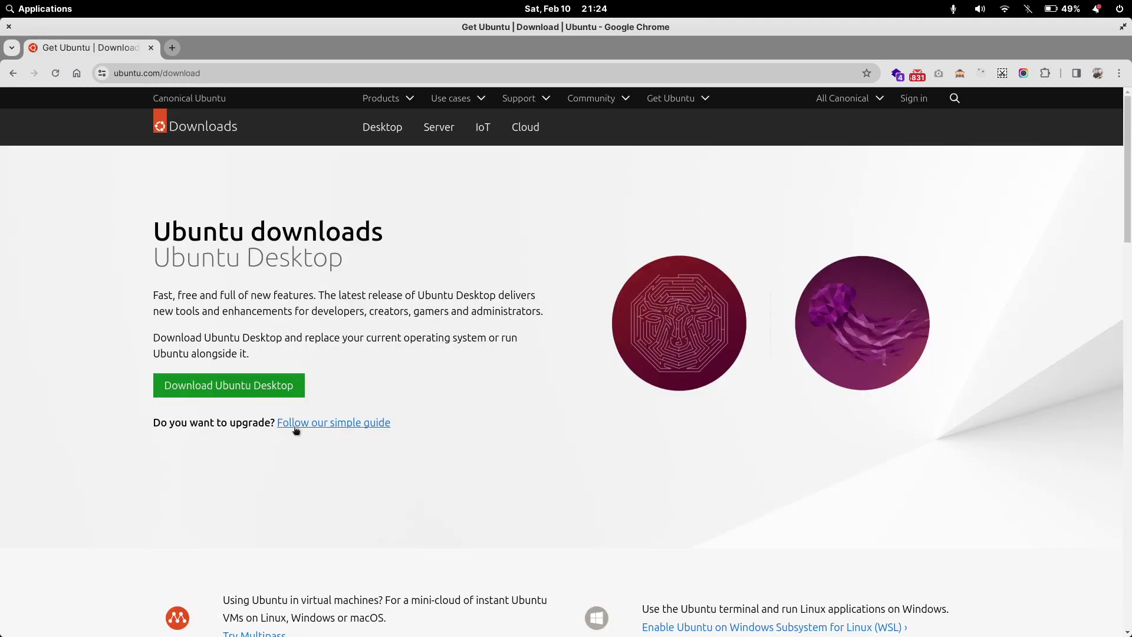
{"action": "scroll", "coordinate": [295, 423], "scroll_direction": "down", "scroll_amount": 3}
{"action": "scroll", "coordinate": [442, 294], "scroll_direction": "up", "scroll_amount": 3}
Switch to balenaEtcher to view its completion screen again and return to the Ubuntu downloads page in Chrome
{"action": "key", "text": "alt+Tab"}
{"action": "key", "text": "alt+Tab"}
{"action": "key", "text": "alt+Tab"}
{"action": "key", "text": "alt+shift+Tab"}
{"action": "key", "text": "alt+shift+Tab"}
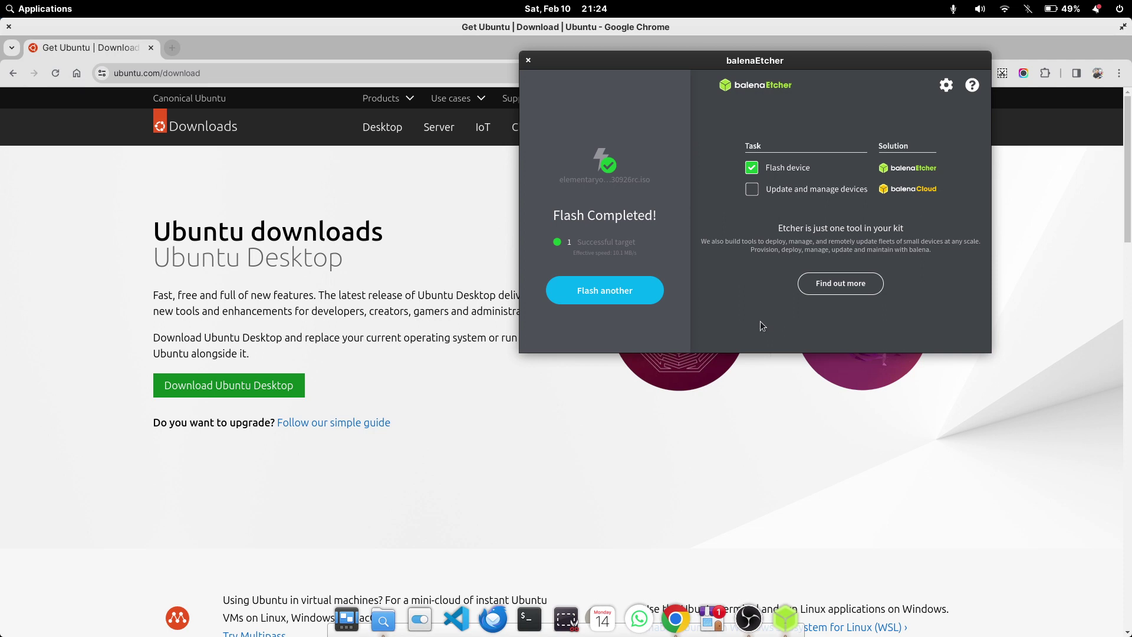
{"action": "left_click", "coordinate": [459, 194]}
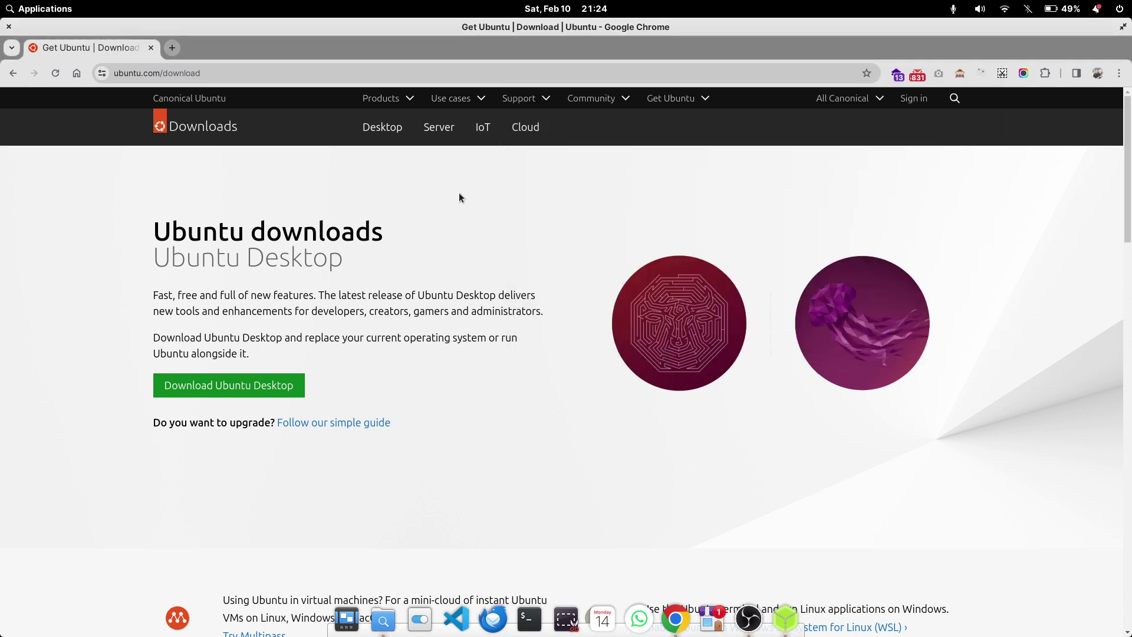